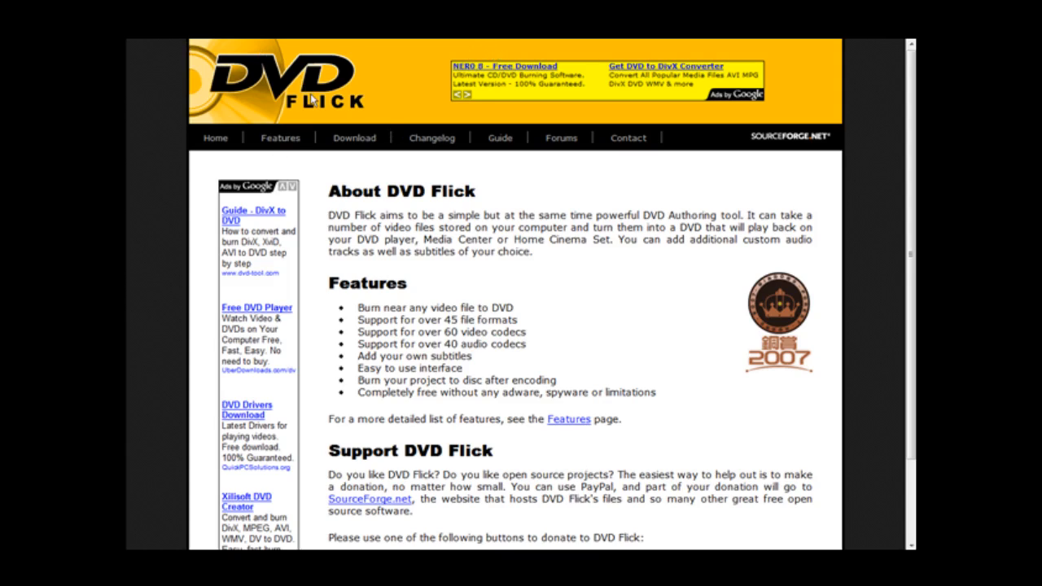
Step: Request the DVD Flick installer from the project website and dismiss the offered file download
left_click(340, 140)
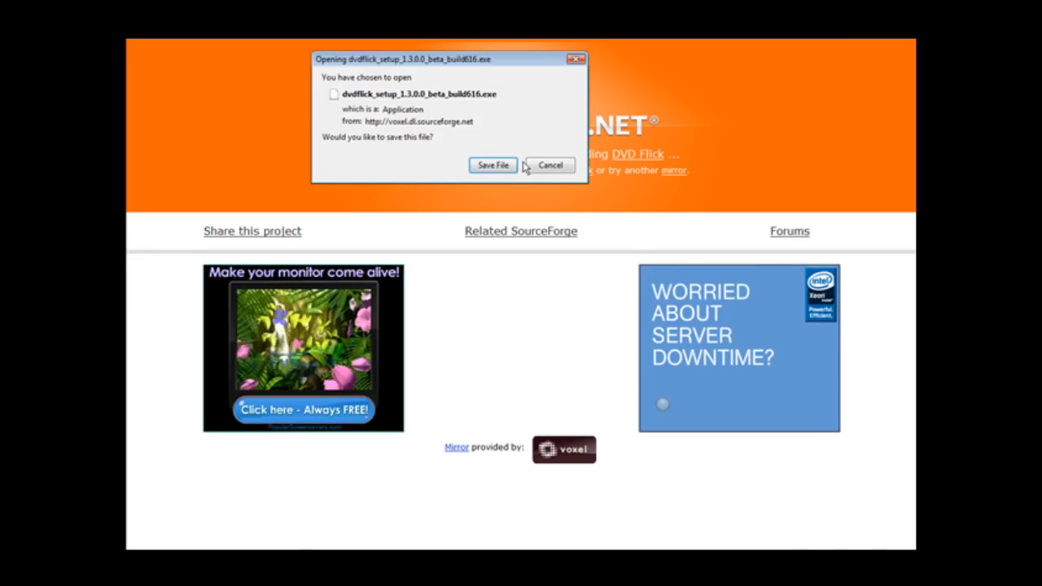
left_click(527, 165)
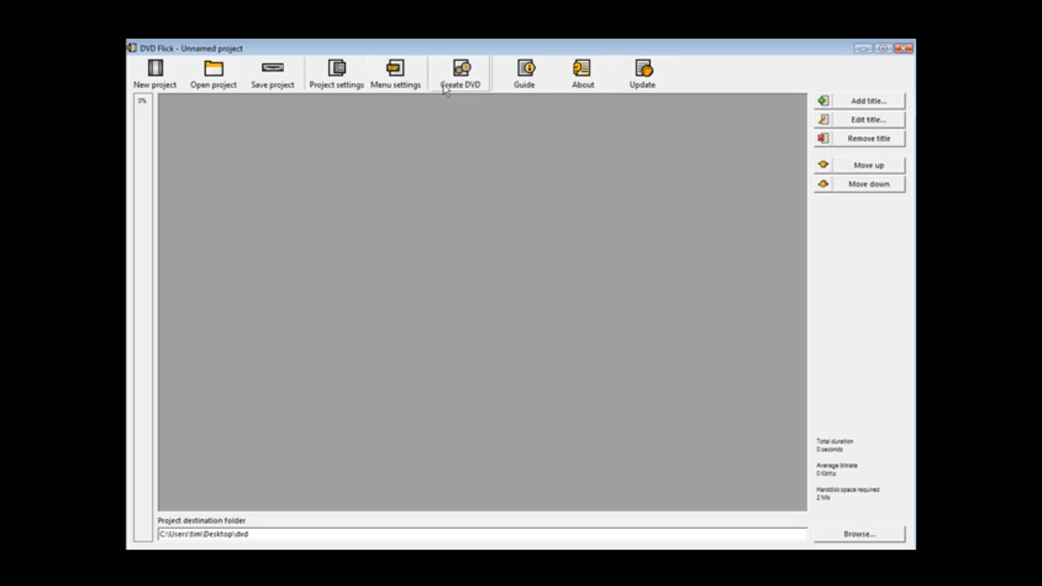
Step: Open the project settings and set the project title to "test"
left_click(339, 78)
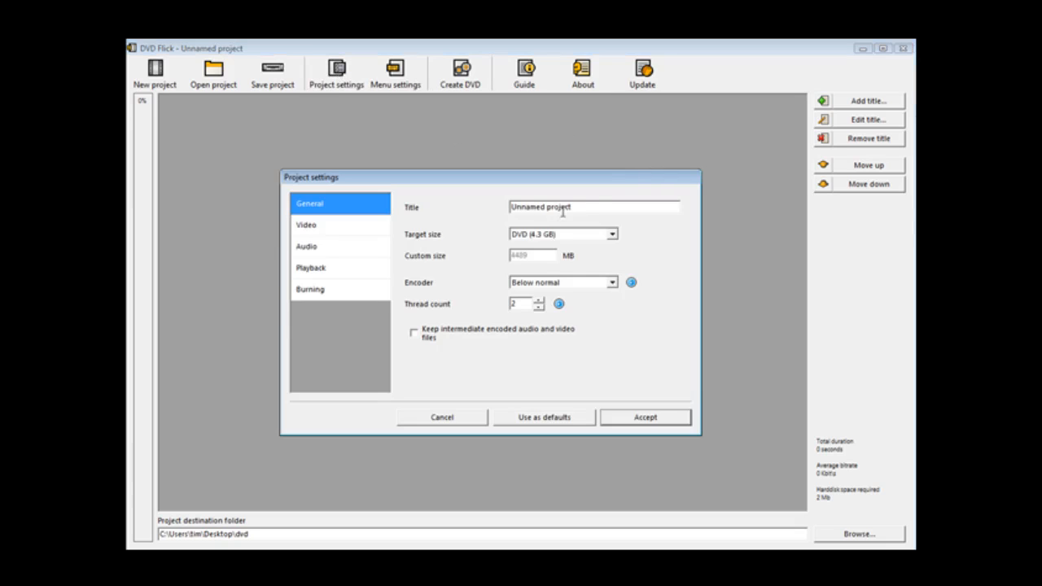
left_click_drag(572, 207, 458, 212)
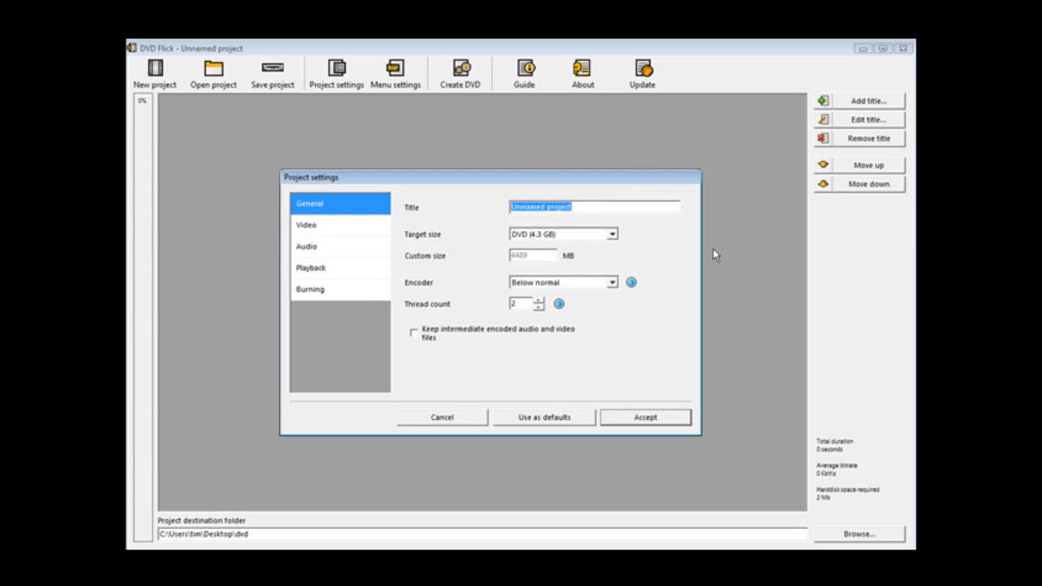
type("test")
Step: Set the project's target size to DVD (4.3 GB) and the encoder priority to Normal
left_click(612, 235)
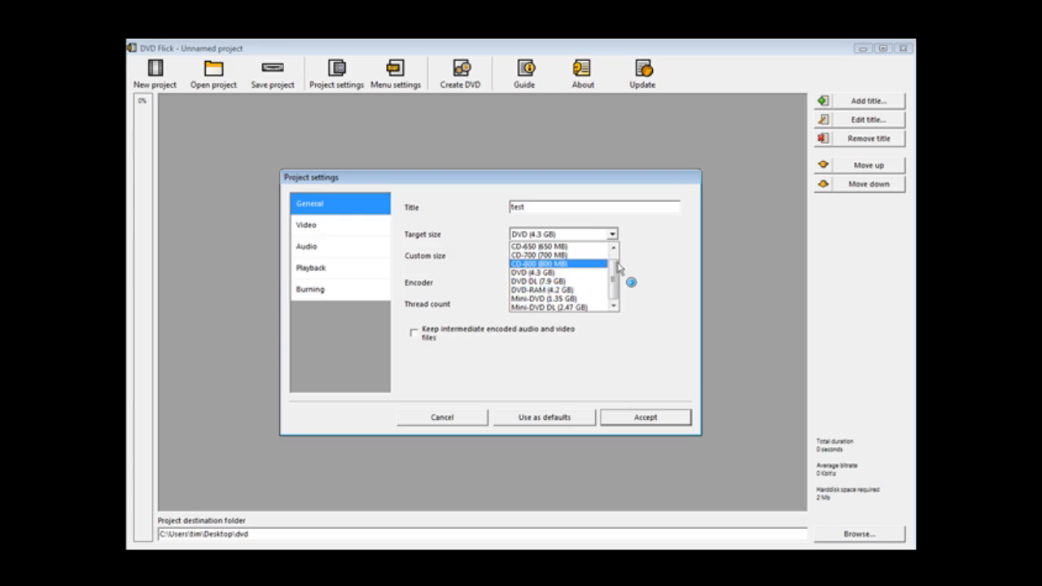
left_click(591, 275)
left_click(612, 235)
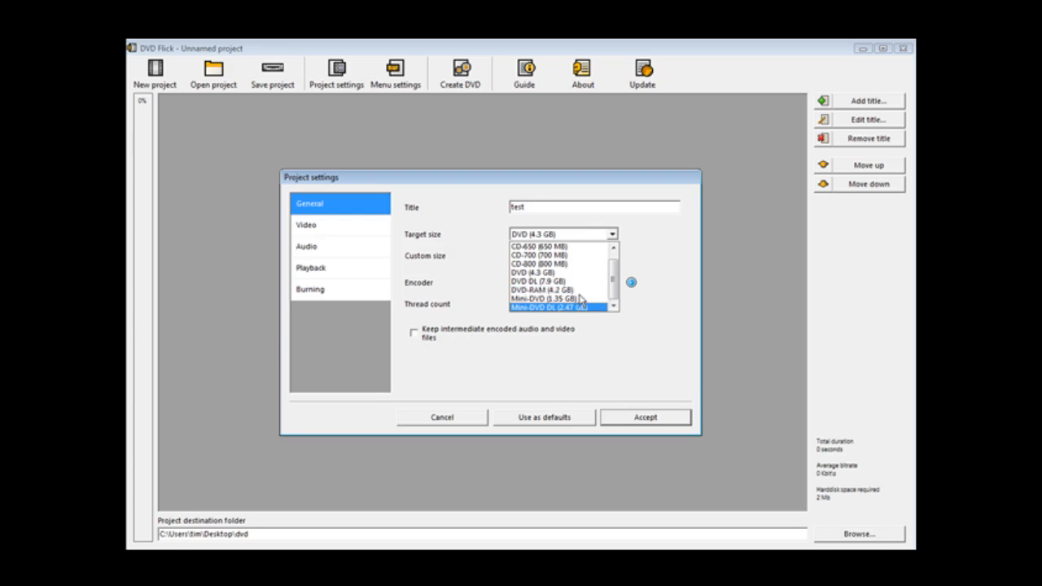
left_click(547, 272)
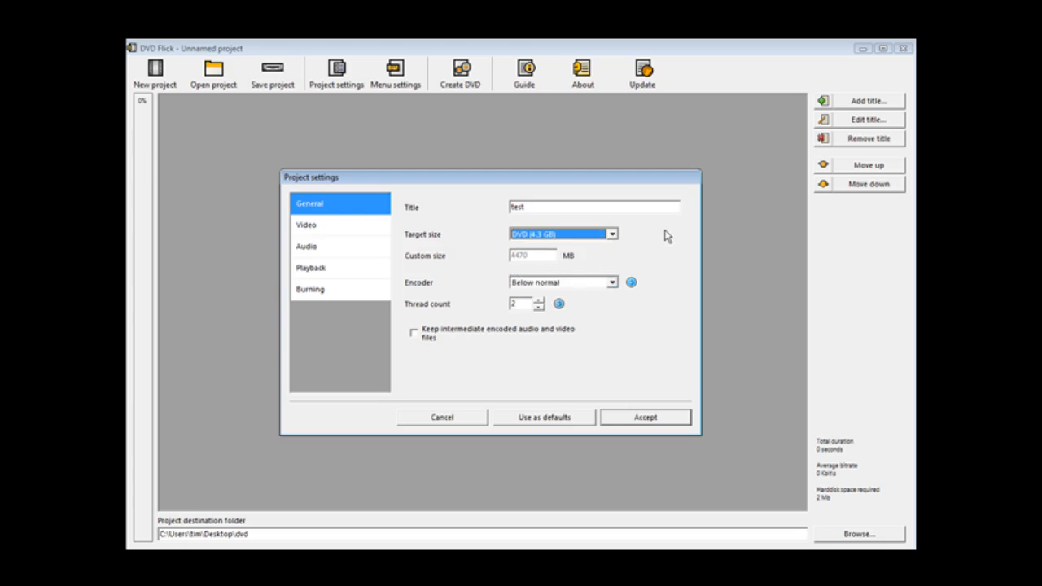
left_click(611, 283)
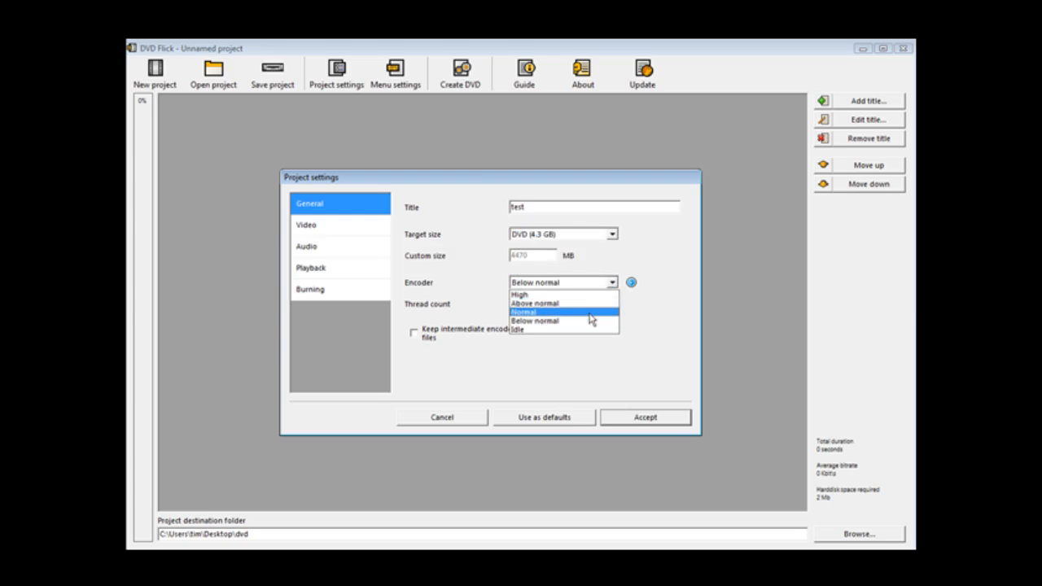
left_click(589, 312)
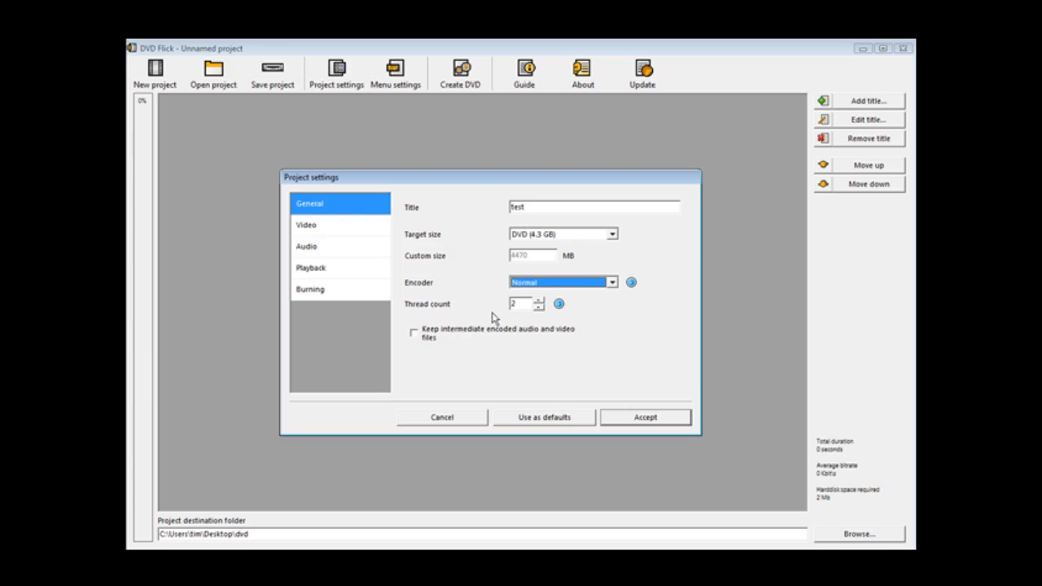
Step: Choose NTSC as the target format in the project's video settings
left_click(325, 234)
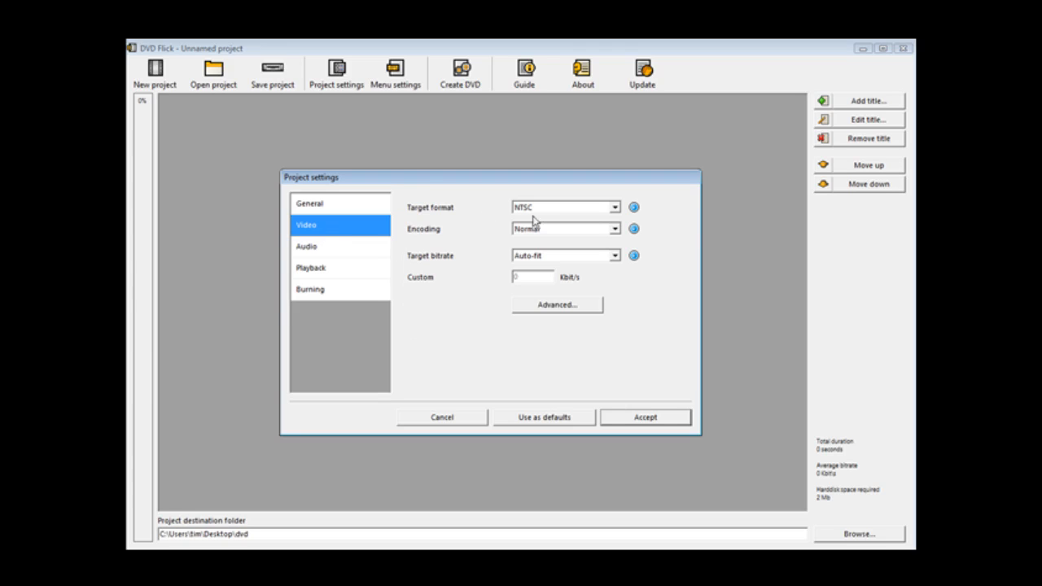
left_click(615, 210)
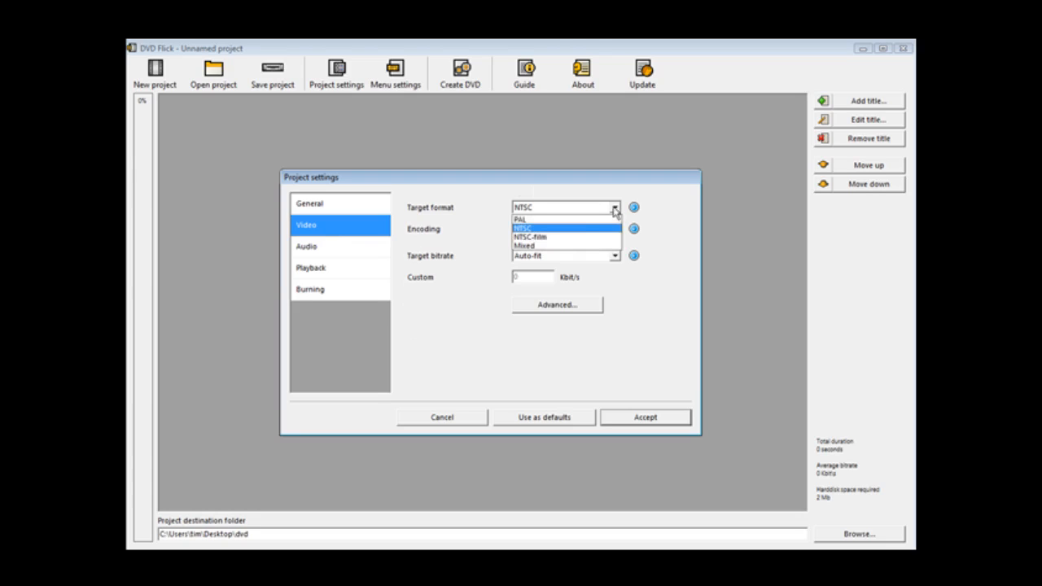
left_click(456, 215)
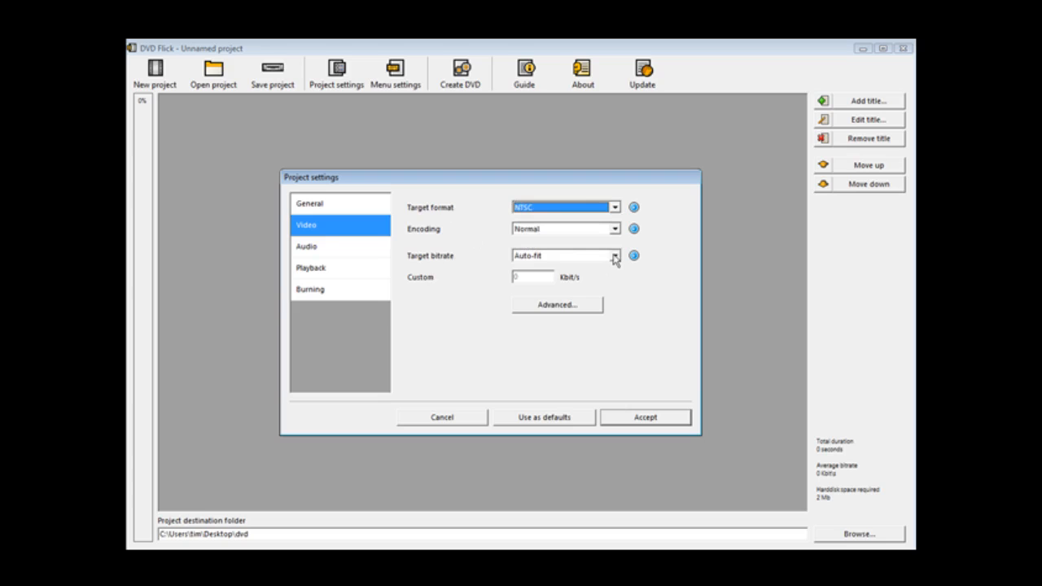
Step: Set playback to play the next title after each one finishes, and disable looping to the first title
left_click(310, 248)
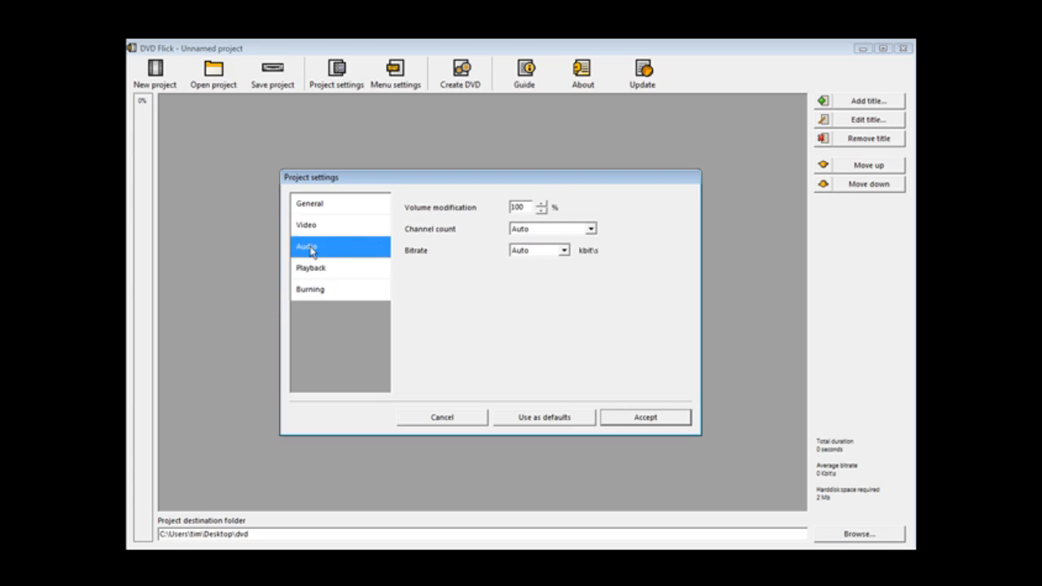
left_click(321, 268)
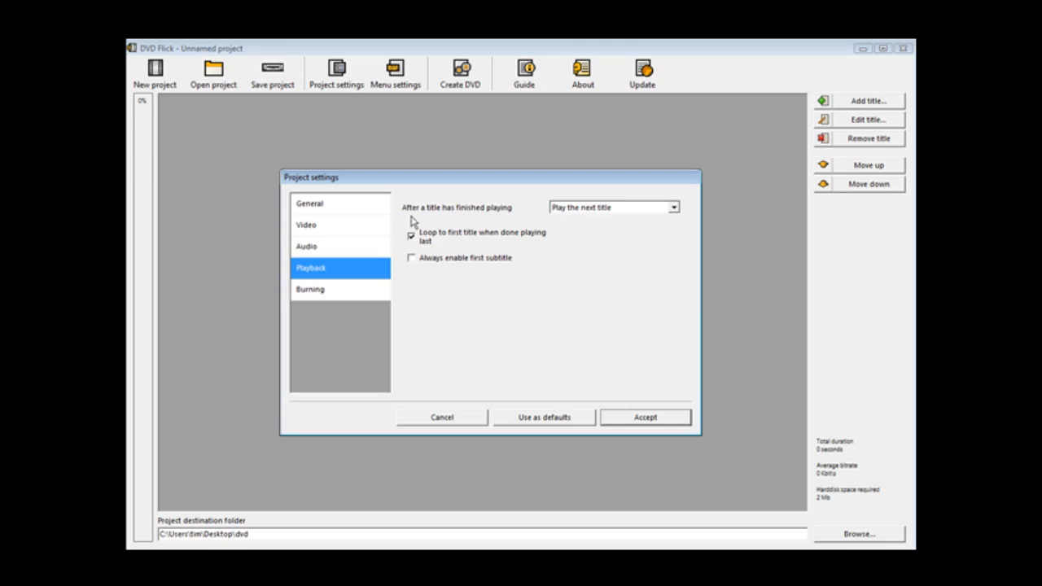
left_click(673, 208)
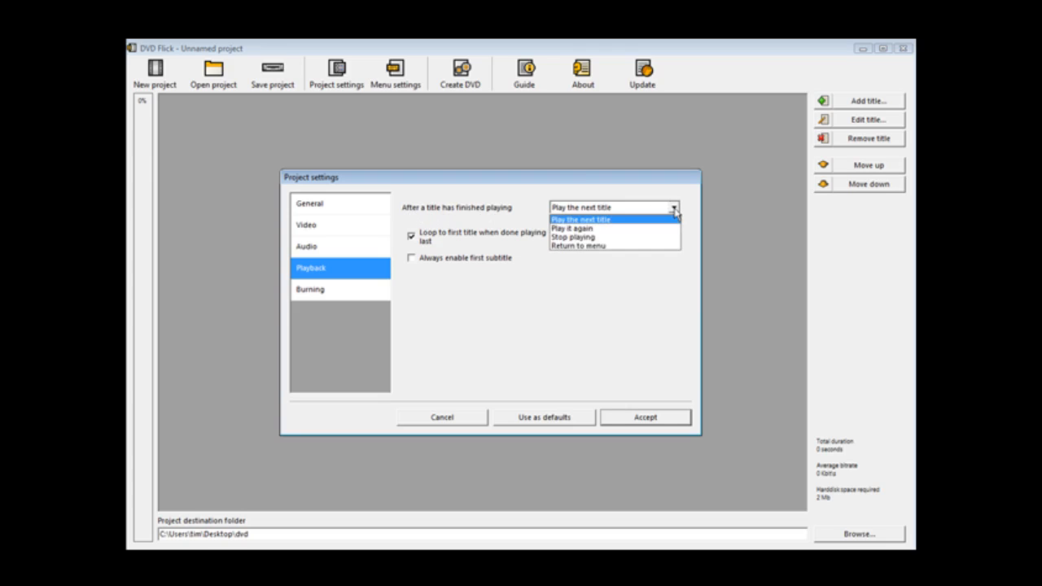
left_click(618, 219)
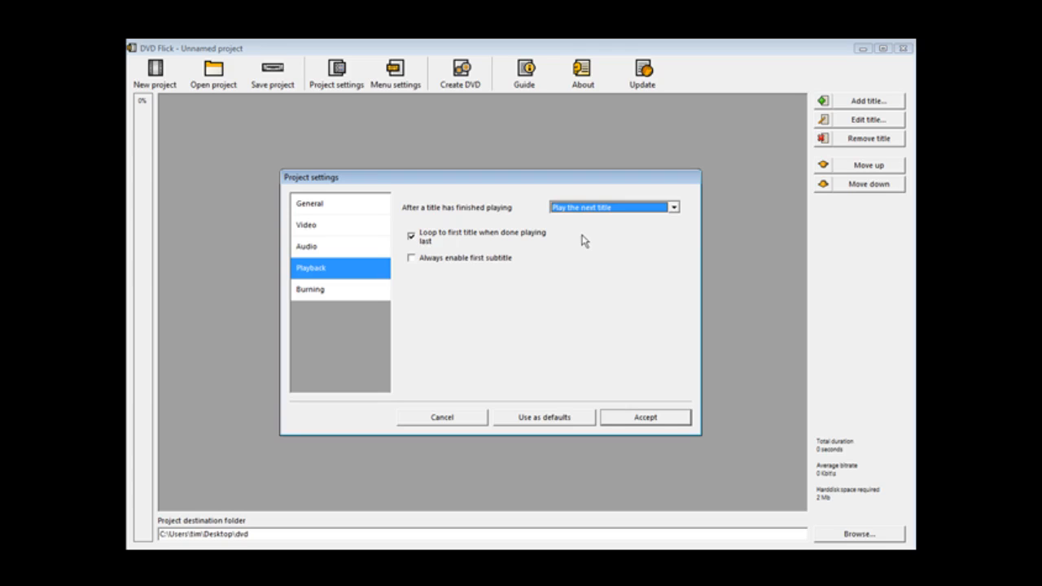
left_click(412, 236)
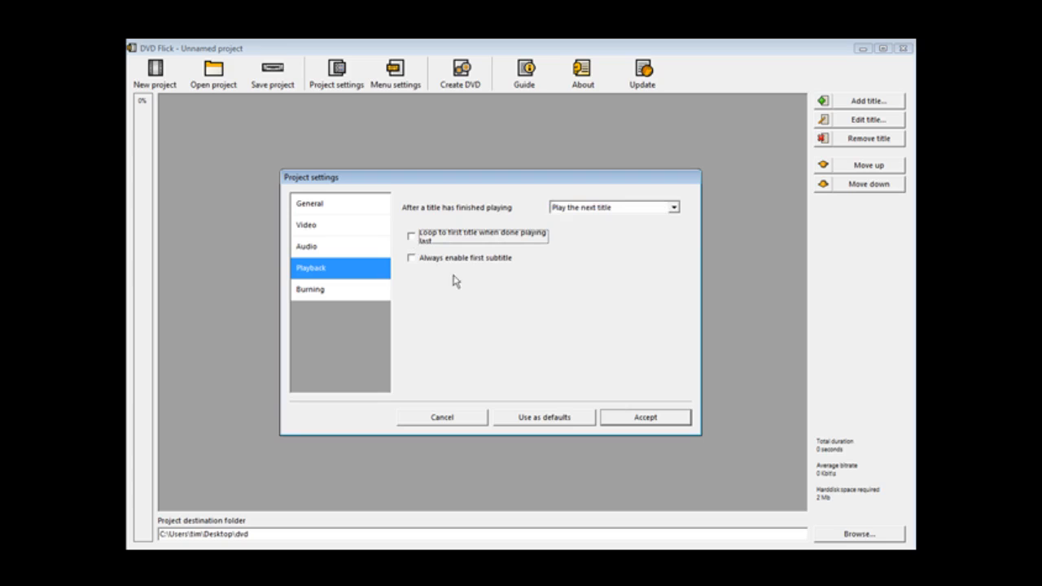
Step: Enable burning the project to disc and accept the project settings
left_click(335, 290)
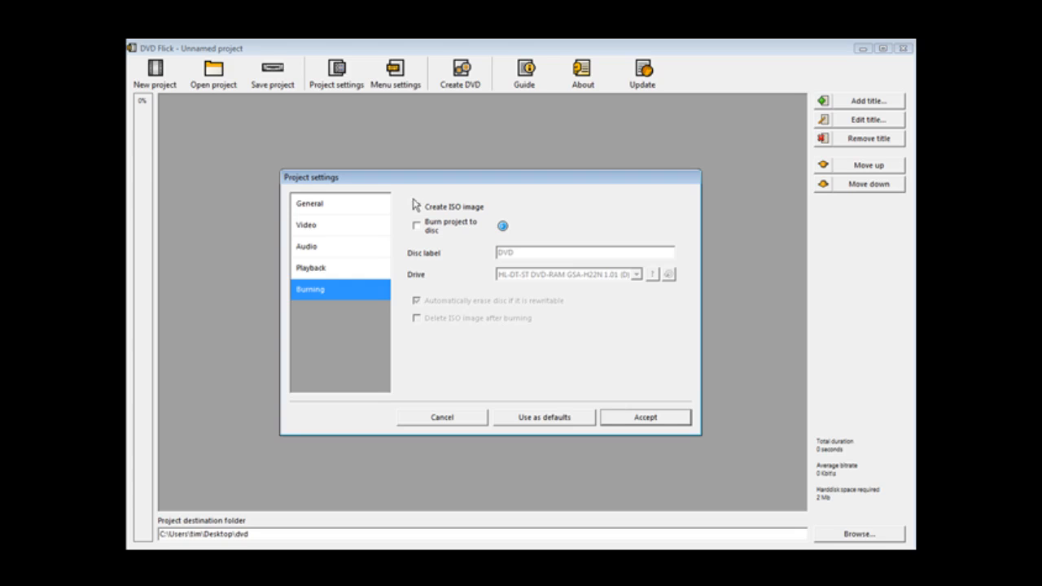
left_click(416, 228)
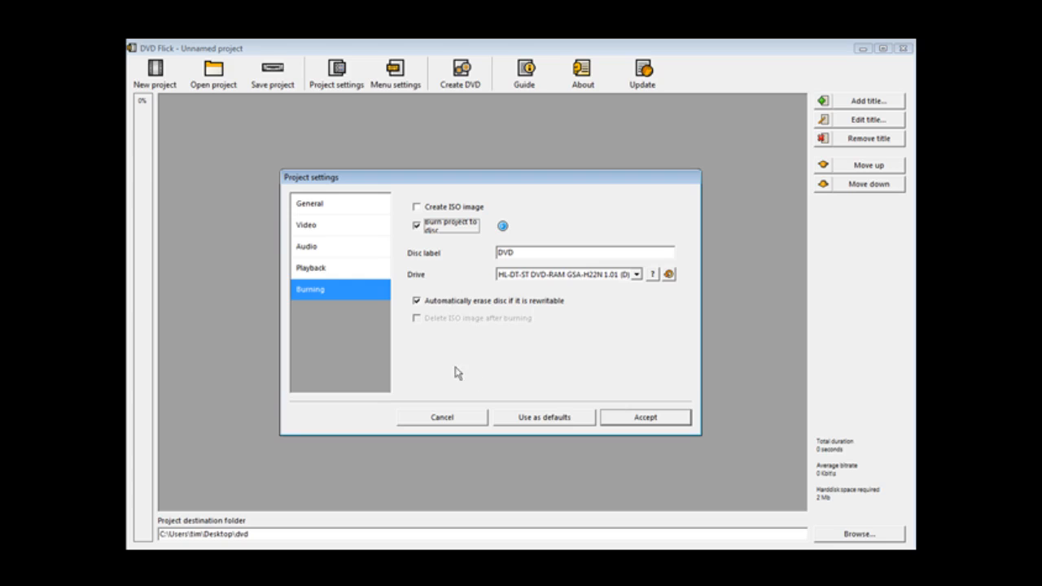
left_click(636, 419)
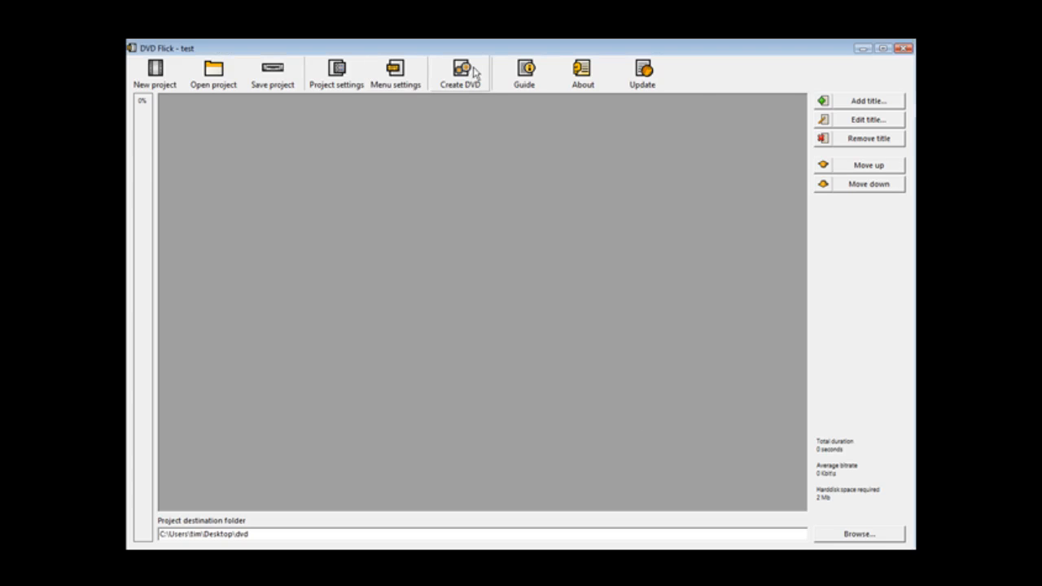
Step: Preview the Orange LED, Plasma Sphere and The Party menu templates, and select the Mosaic template
left_click(395, 72)
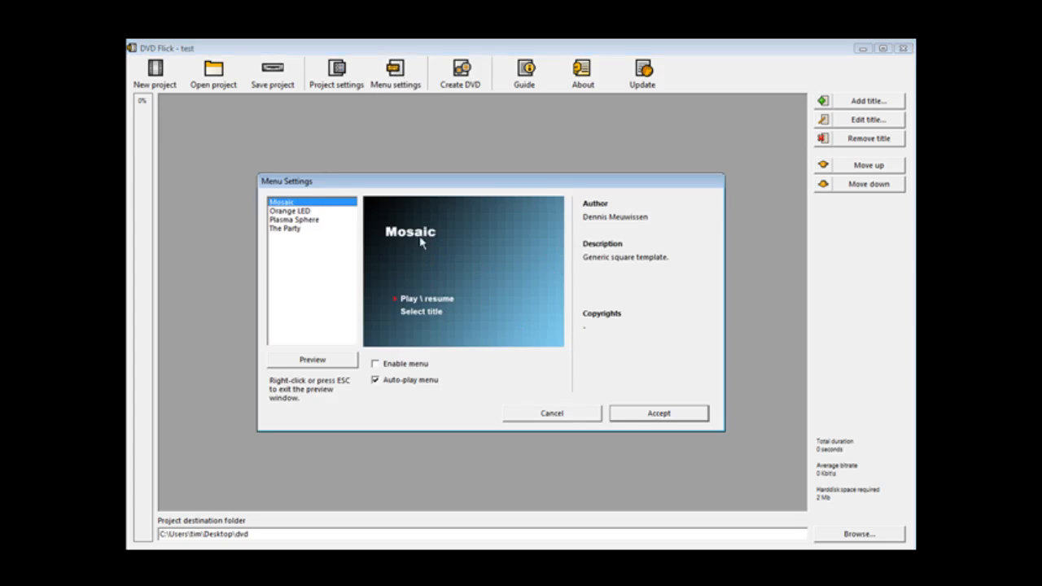
left_click(287, 211)
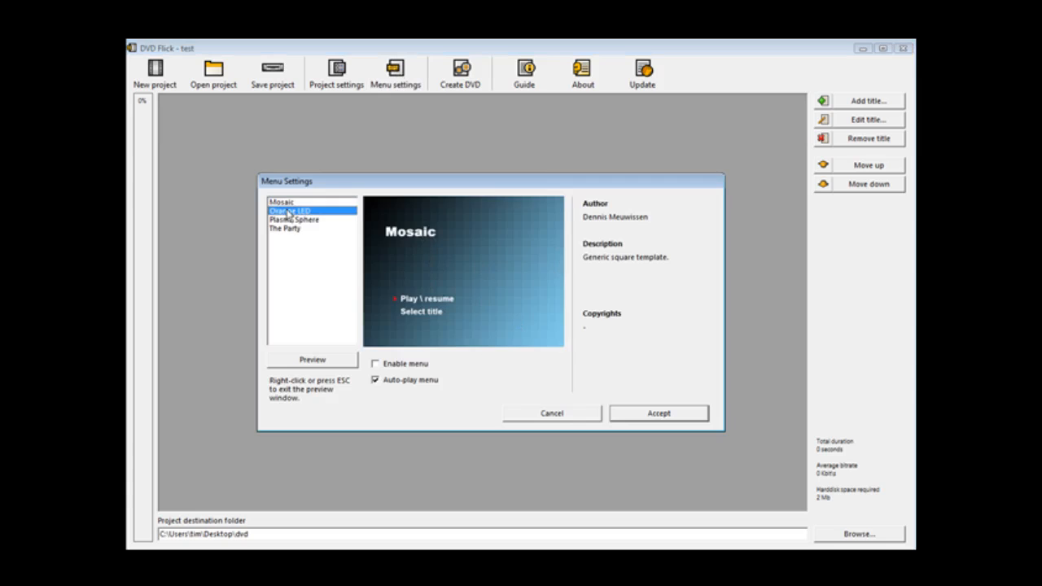
left_click(291, 220)
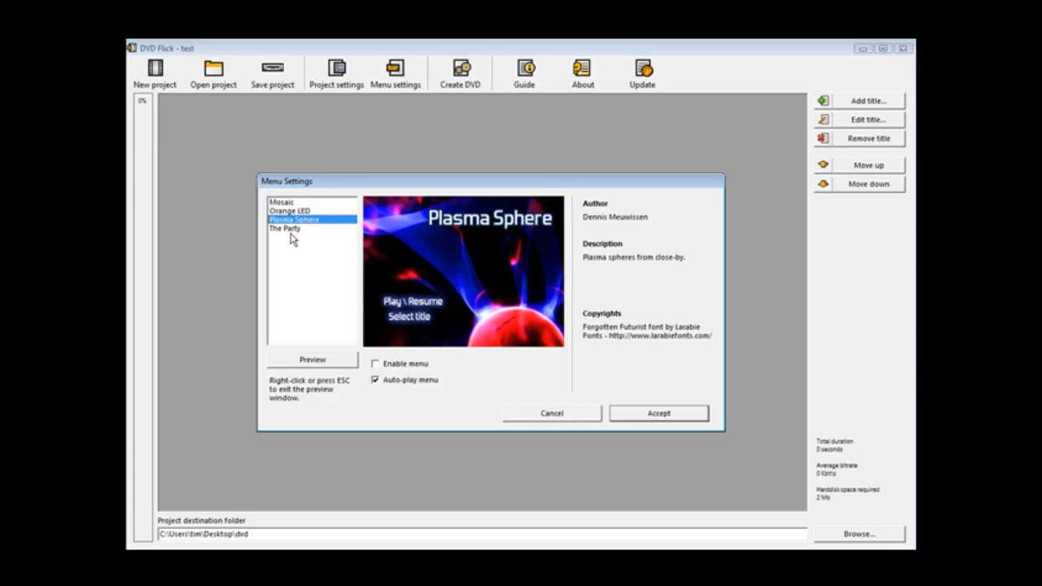
left_click(292, 229)
left_click(284, 202)
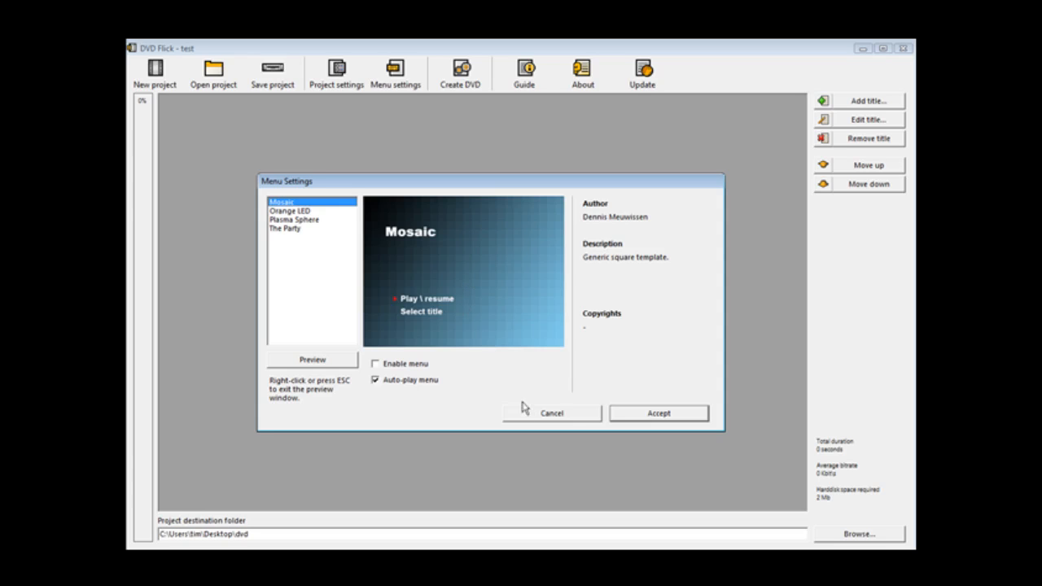
Step: Enable the DVD menu with auto-play on and accept the menu settings
left_click(376, 365)
left_click(383, 382)
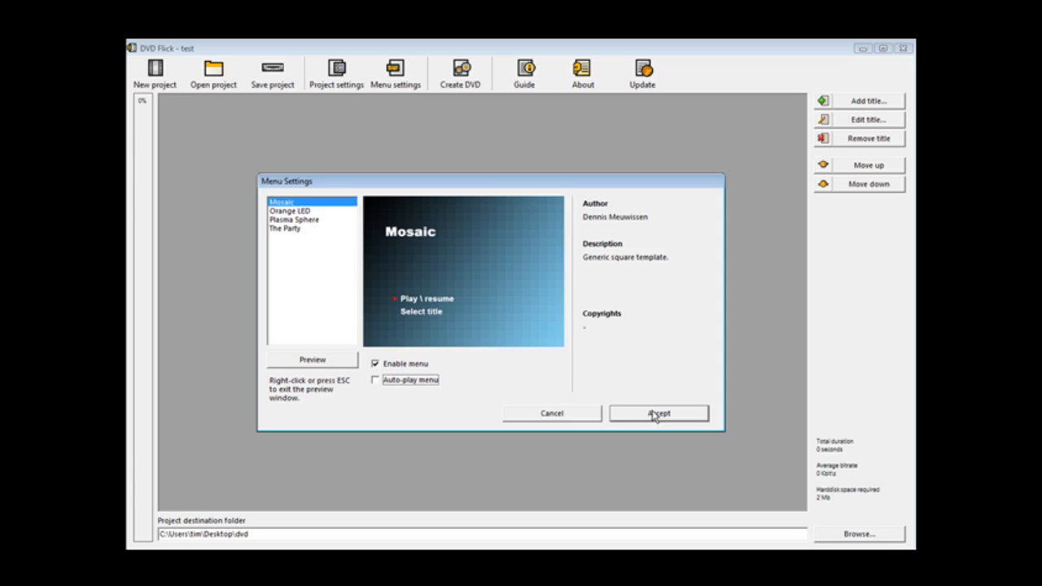
left_click(377, 379)
left_click(649, 415)
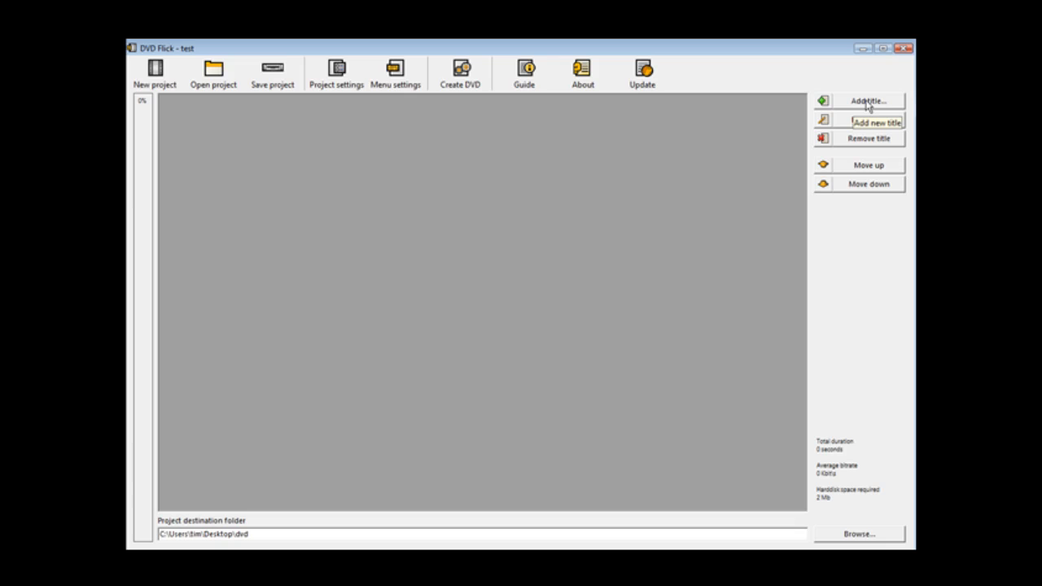
Step: Add video-1.wmv, video-2.wmv and video-3.wmv to the project as separate titles
left_click(868, 102)
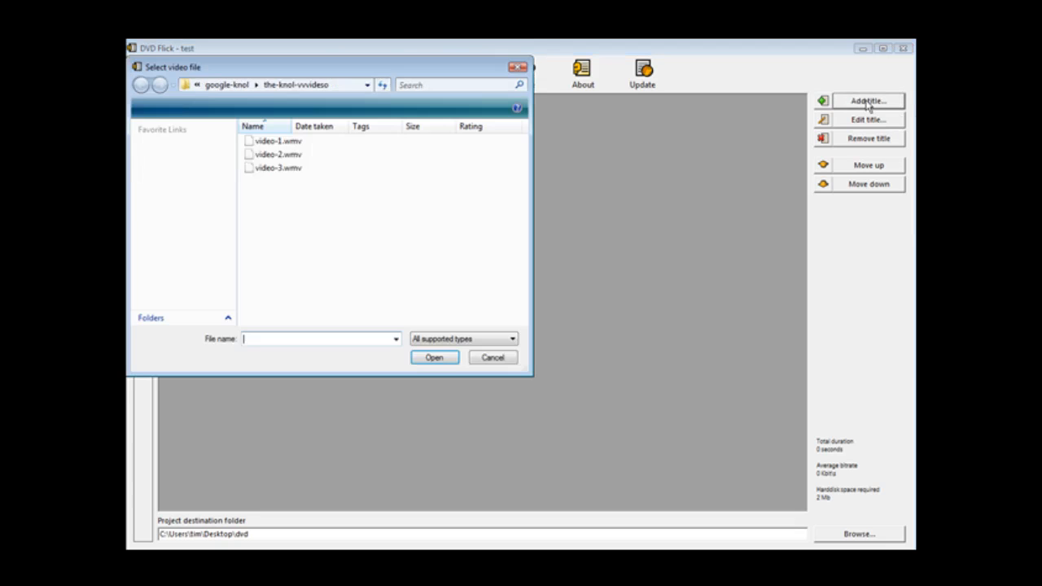
left_click_drag(248, 73, 254, 73)
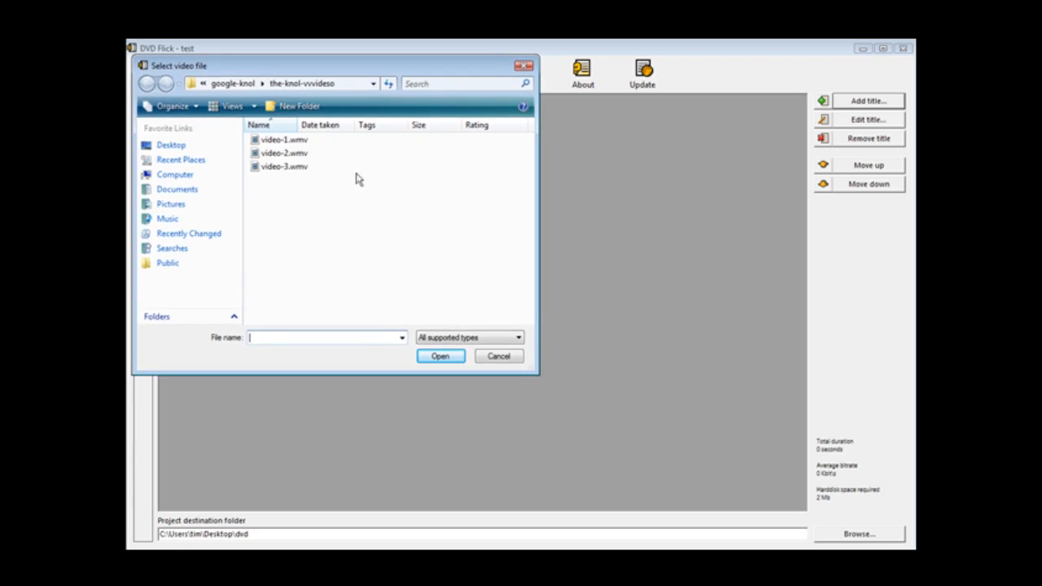
double_click(284, 140)
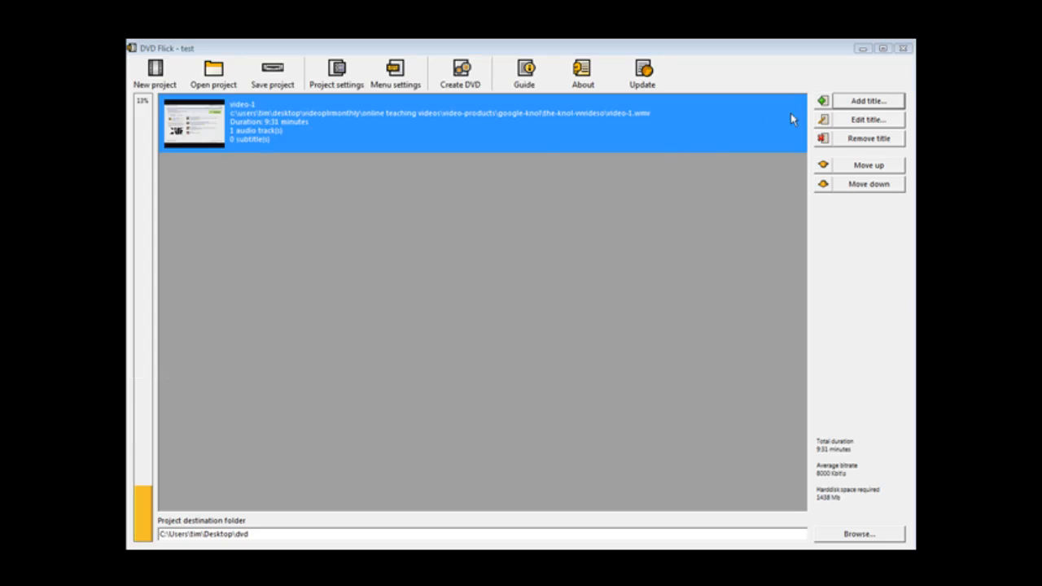
left_click(867, 101)
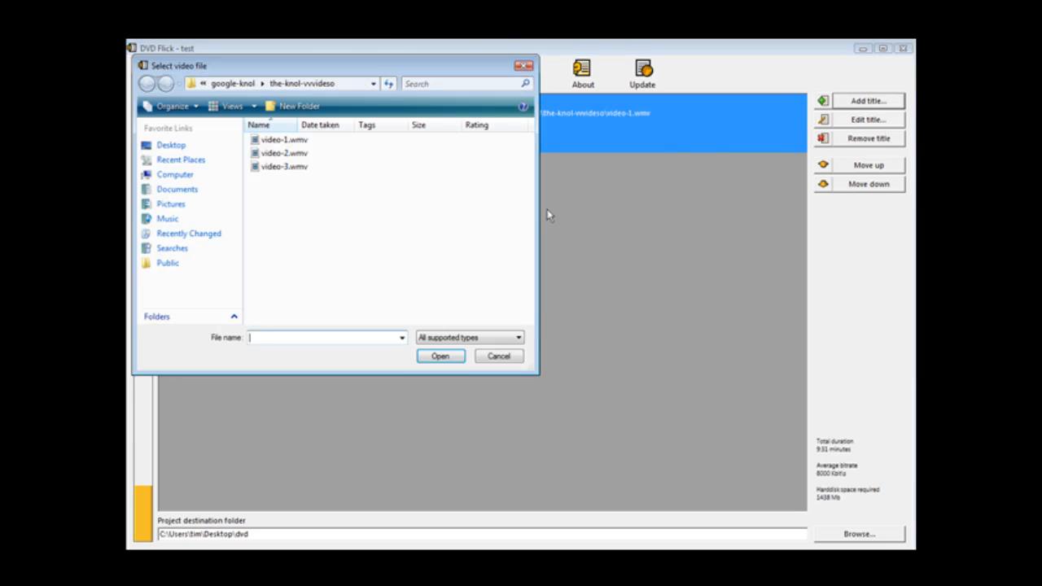
left_click(284, 153)
left_click(439, 356)
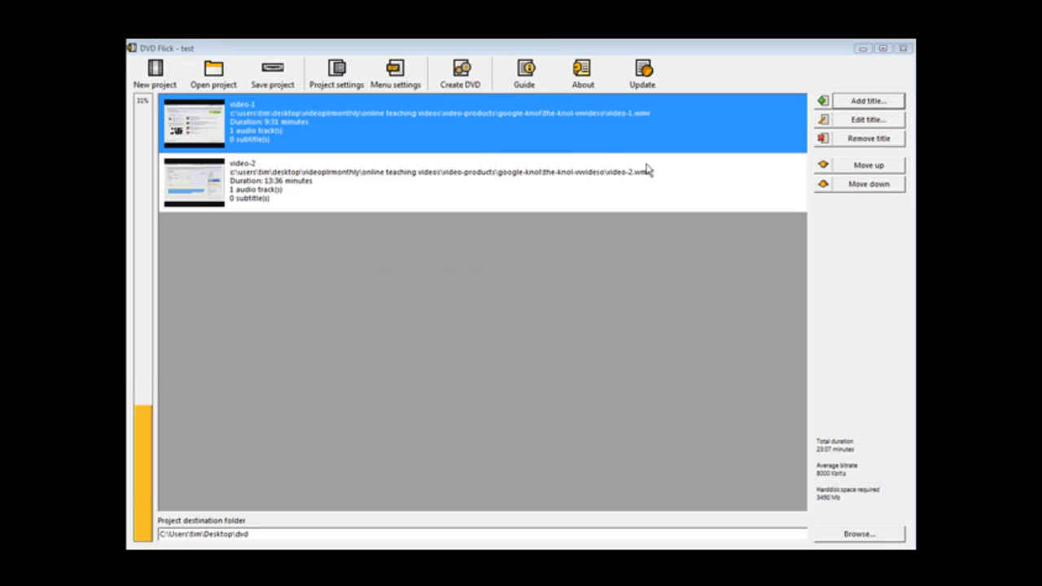
left_click(867, 101)
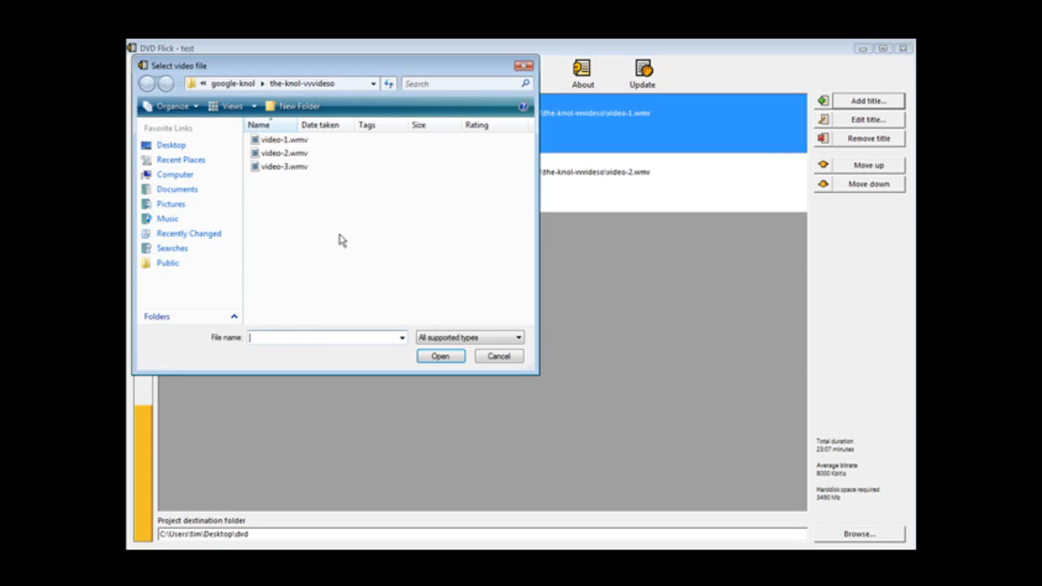
left_click(277, 170)
key("Return")
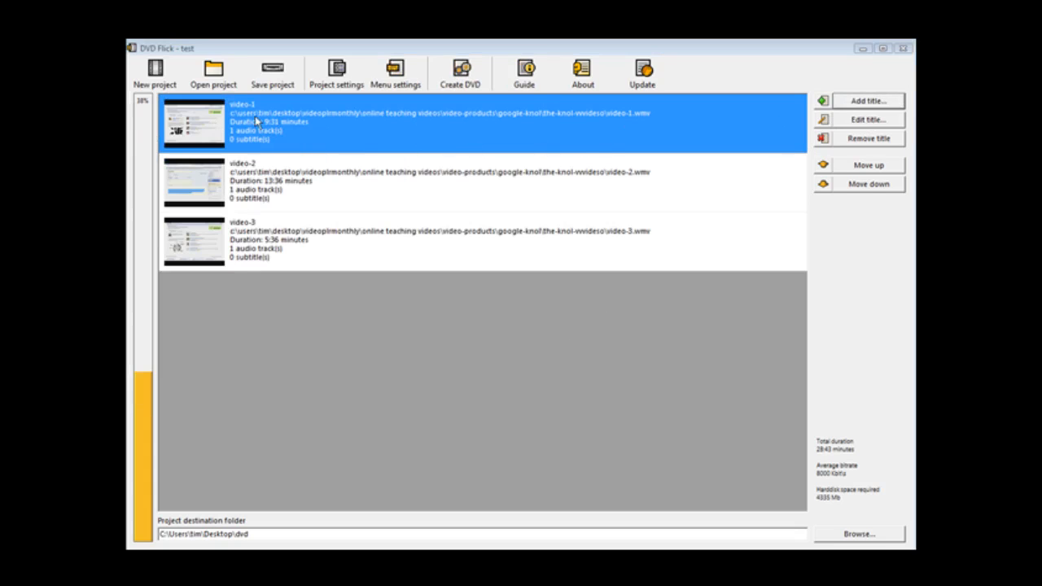
Step: Rename the first title to "Video One" and go on to the second title's properties
left_click(845, 121)
left_click_drag(509, 205, 435, 210)
type("V")
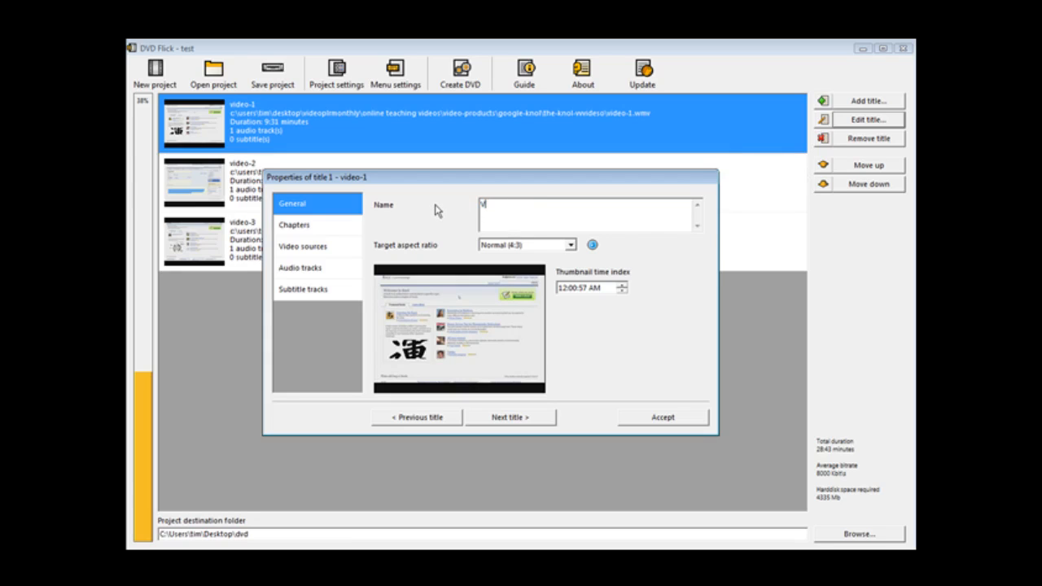
type("ideo One")
left_click(522, 418)
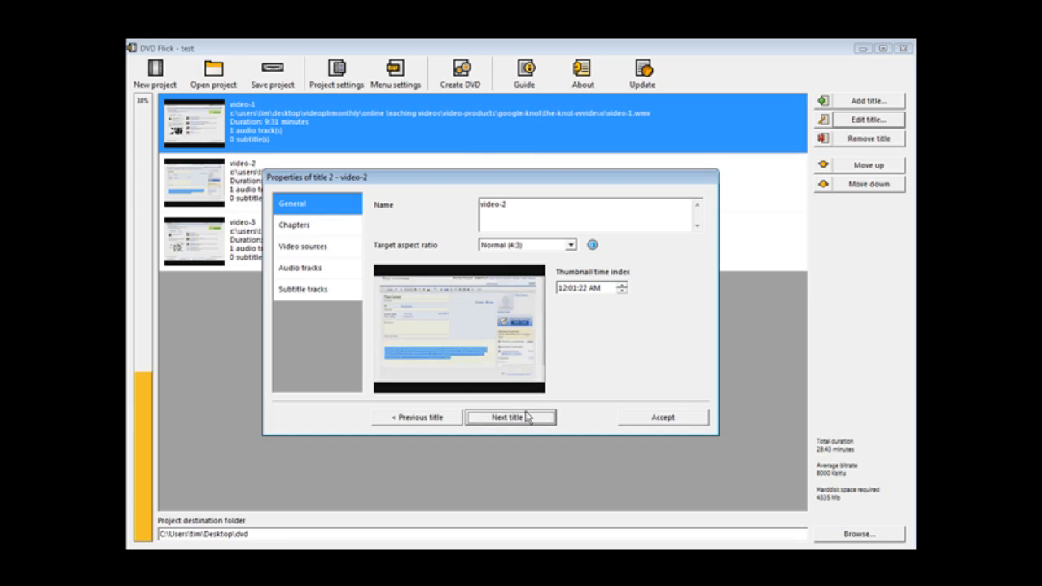
Step: Rename the second title to "Video Two" and go on to the third title's properties
left_click_drag(510, 204, 378, 200)
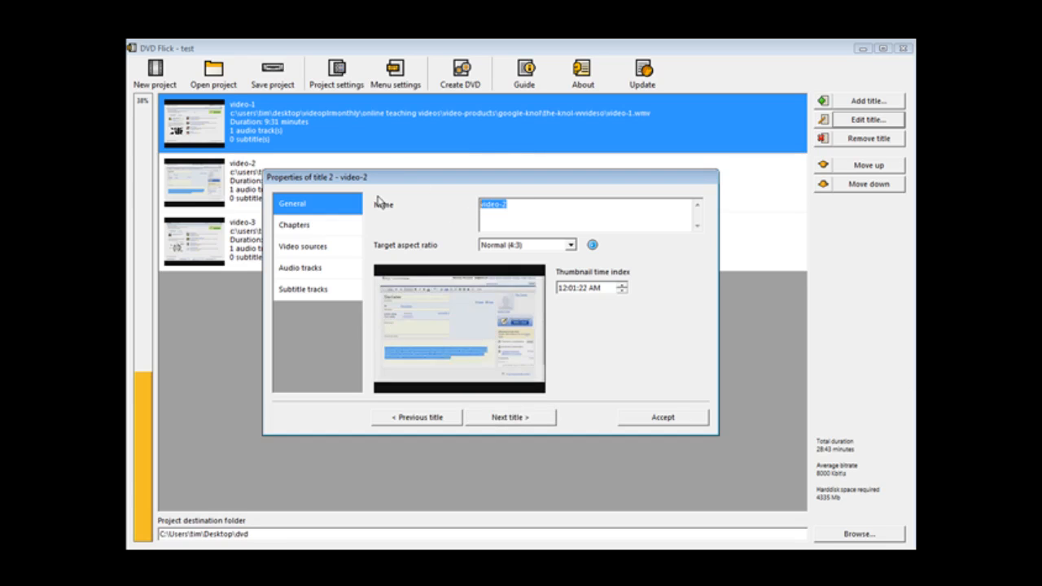
key("BackSpace")
type("Video Two")
left_click(518, 419)
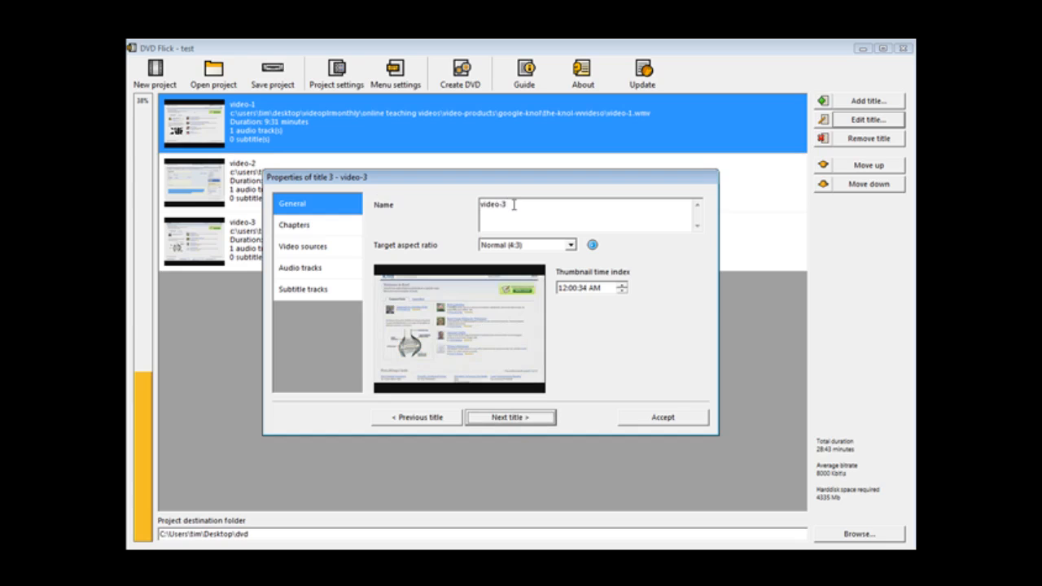
Step: Rename the third title to "Video Three" and accept the title properties
left_click_drag(512, 203, 437, 210)
type("Video Three")
left_click(664, 414)
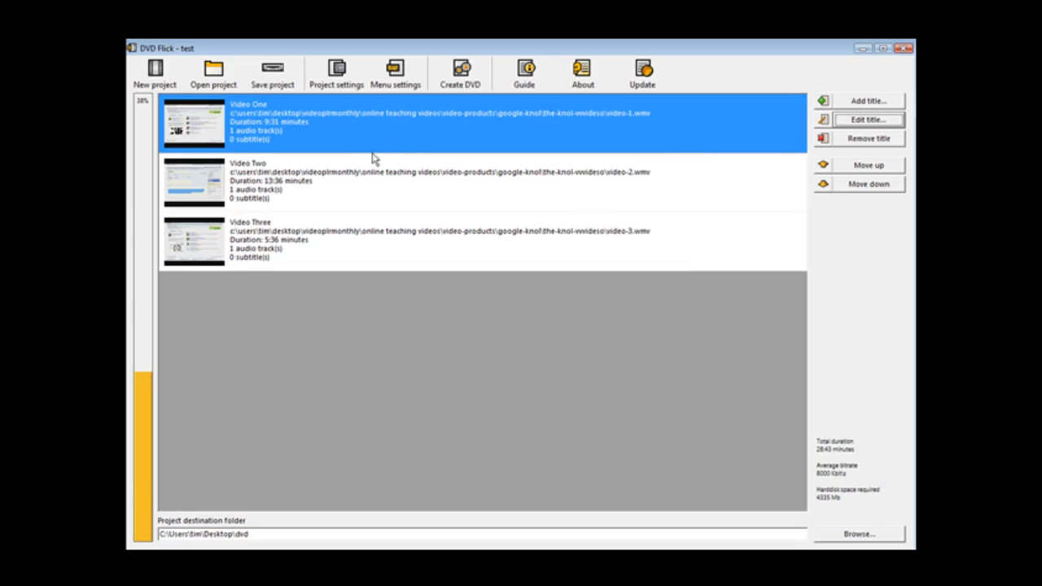
Step: Start creating the DVD with burning to disc, agreeing to delete the existing contents of the destination folder
left_click(461, 78)
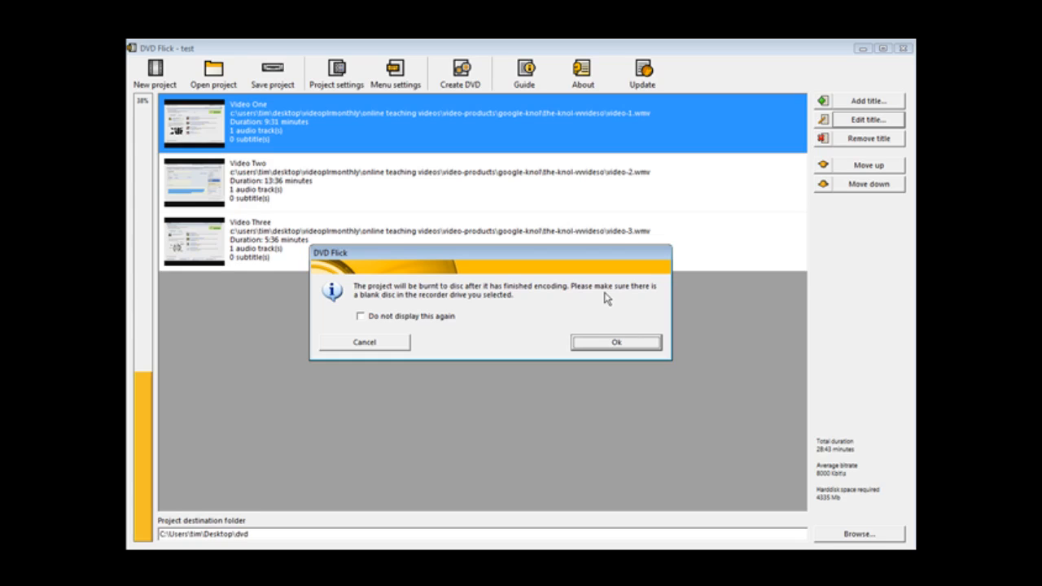
left_click(614, 343)
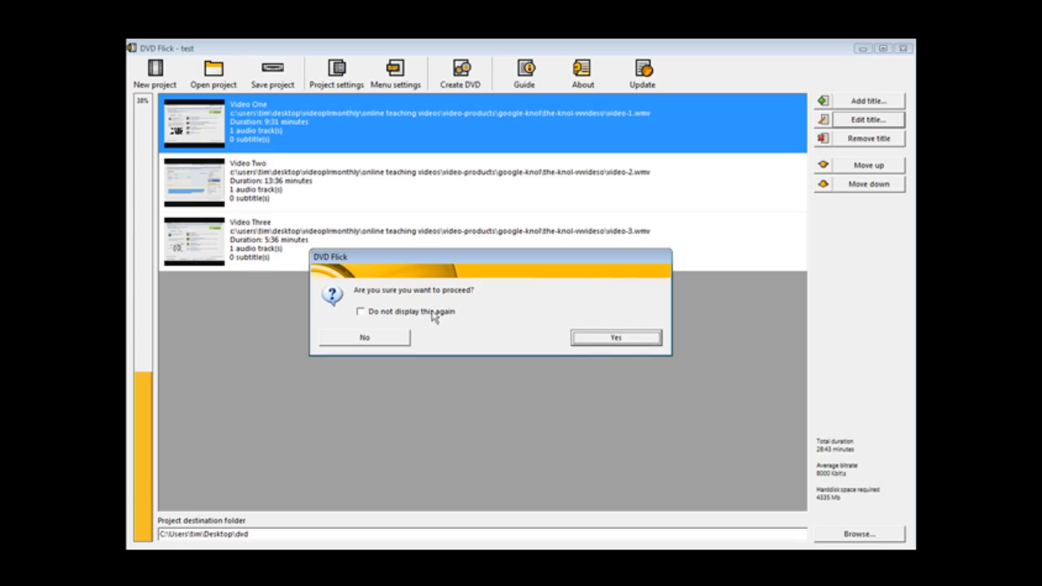
left_click(614, 339)
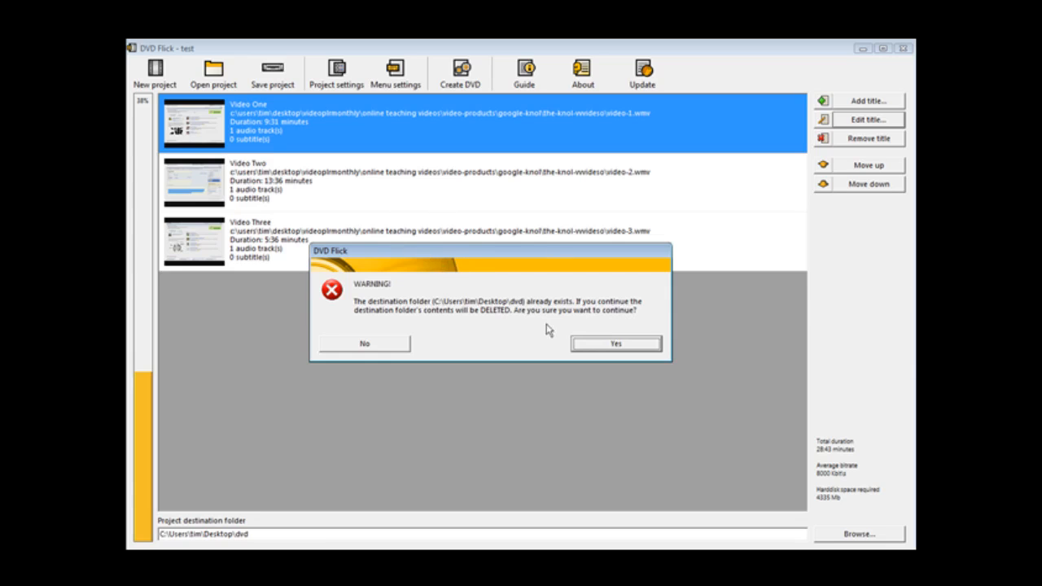
left_click(614, 345)
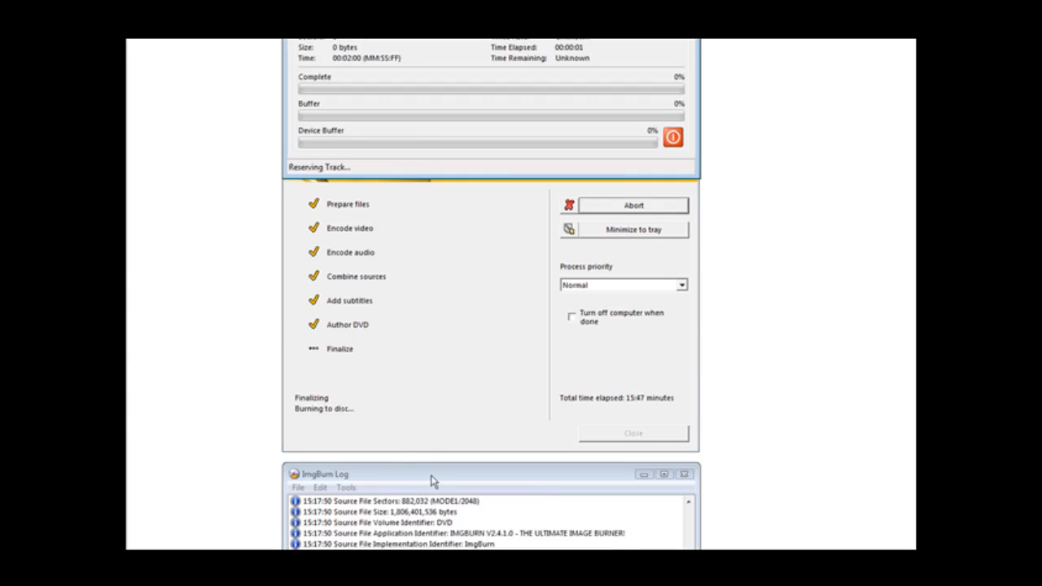
Step: Rearrange the ImgBurn log and ImgBurn progress windows so both can be read while the disc burns
left_click_drag(433, 480, 424, 344)
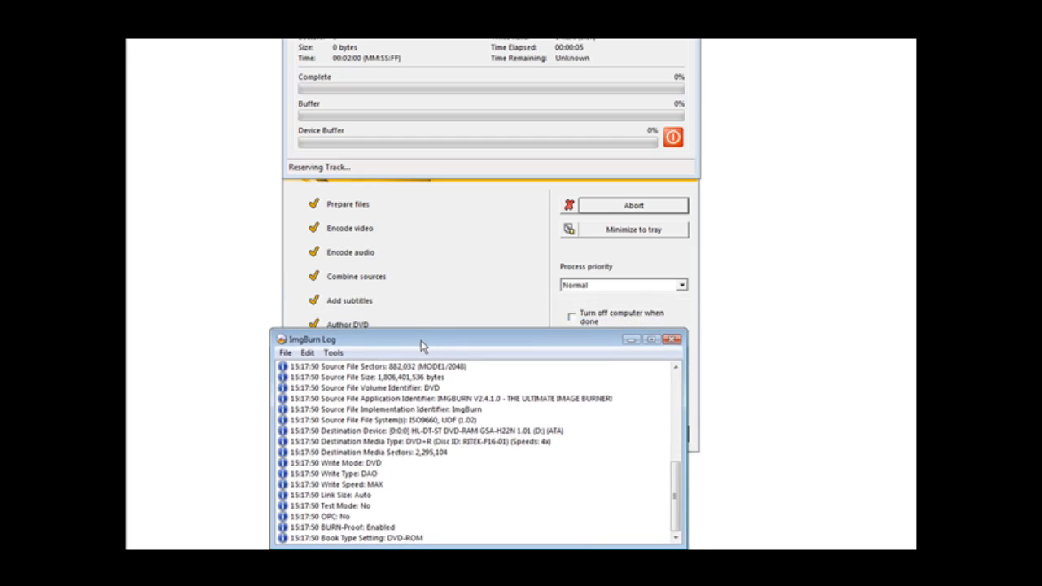
left_click_drag(406, 0, 386, 47)
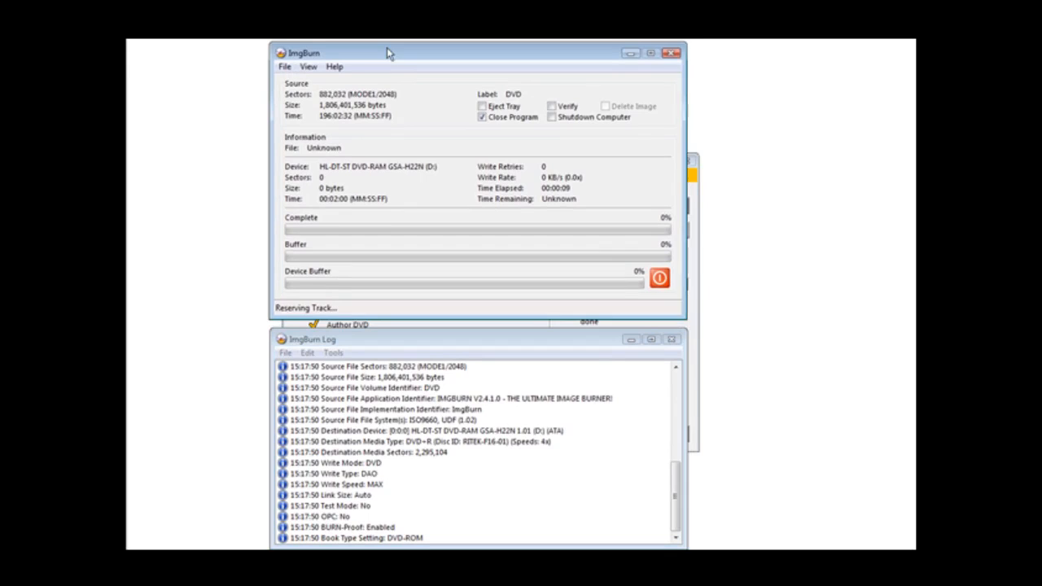